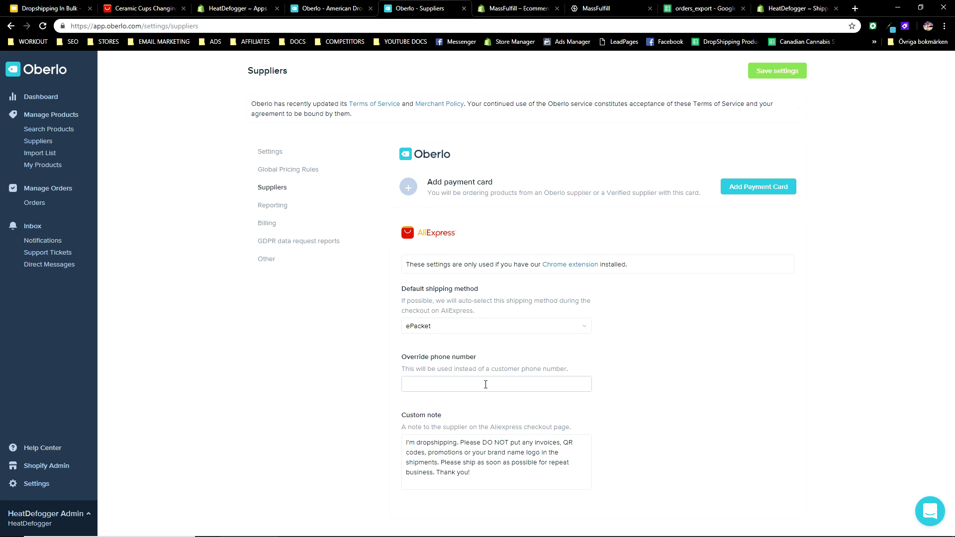
- Extend the AliExpress custom note with an IMPORTANT bulk-deal request and contact lines for Skype, Email, Whatsapp and WeChat, and save the settings
left_click(436, 472)
key("Return")
key("Return")
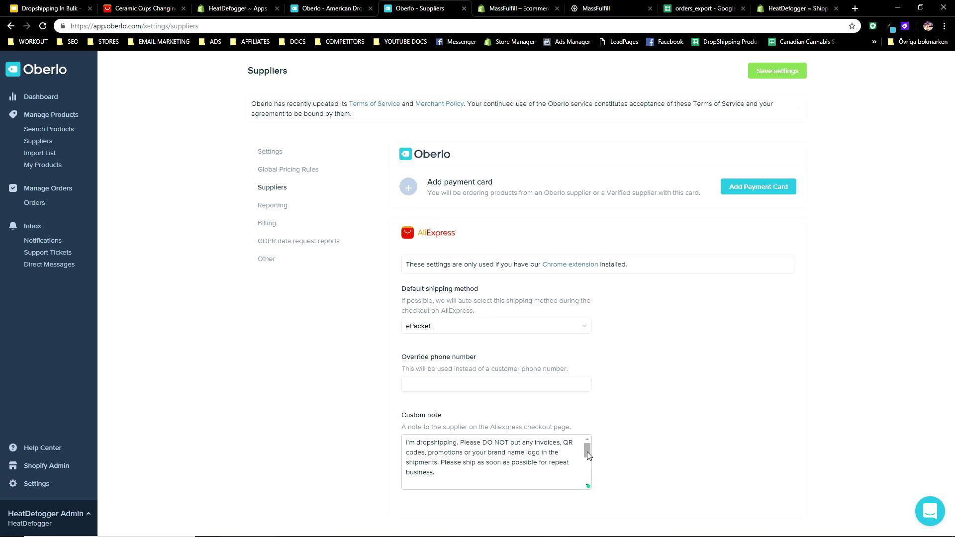
left_click_drag(587, 452, 588, 468)
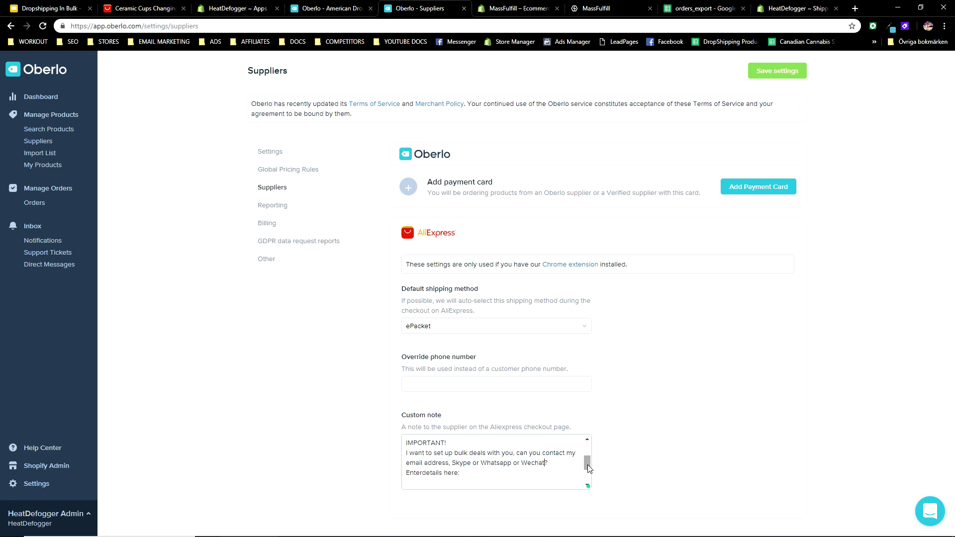
scroll(589, 467, "down", 2)
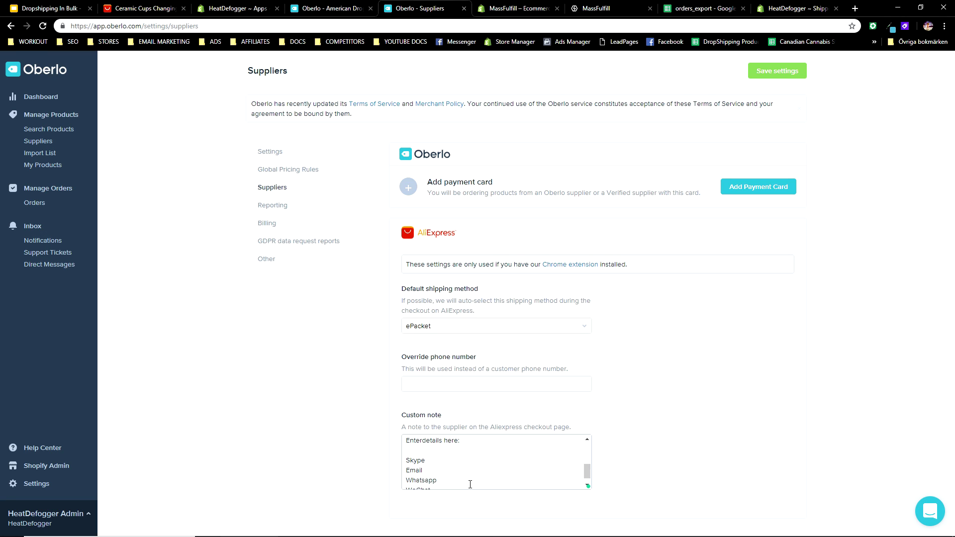
left_click(470, 484)
left_click(770, 72)
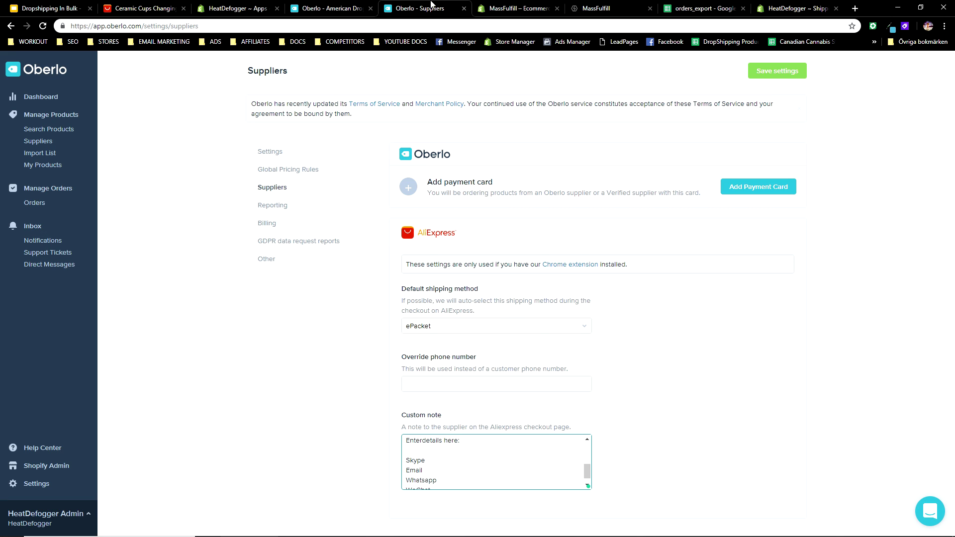
- Switch to AliExpress, add the color-changing ceramic mug to the cart, proceed to the order review and check its shipping methods
key("ctrl+2")
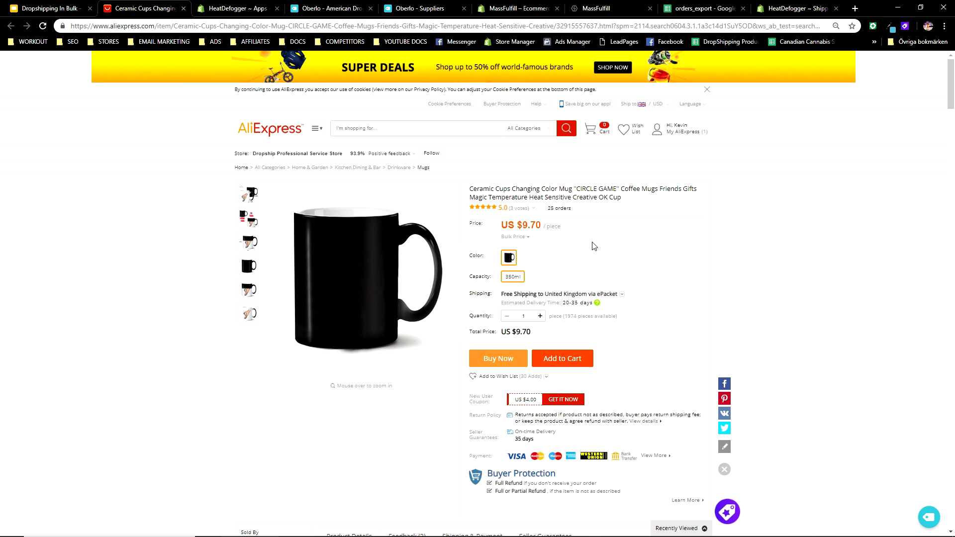
left_click(566, 359)
left_click(386, 193)
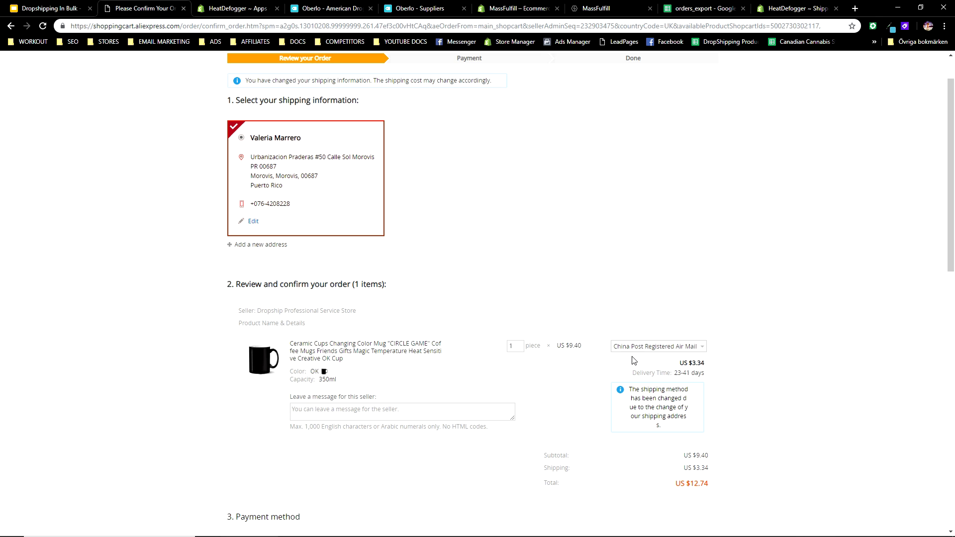
left_click(653, 351)
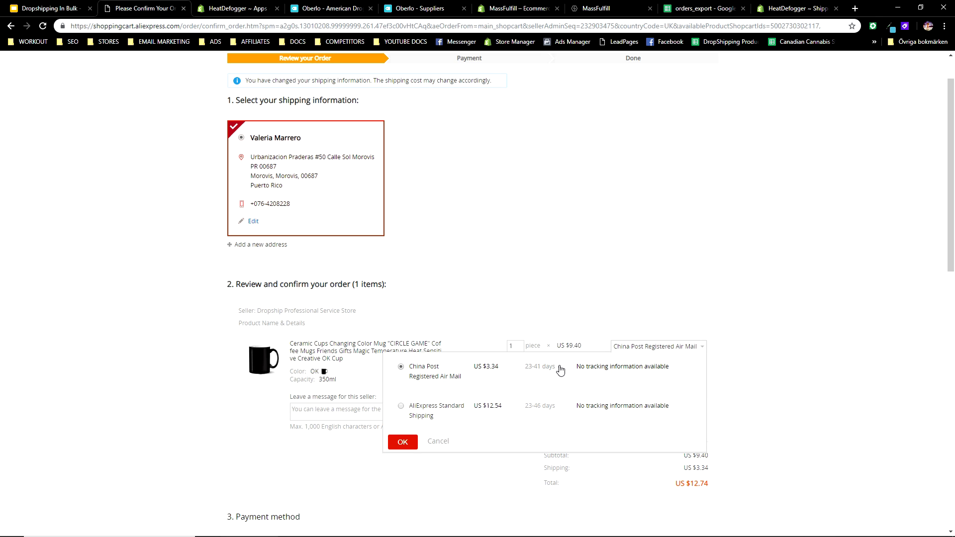
left_click(636, 303)
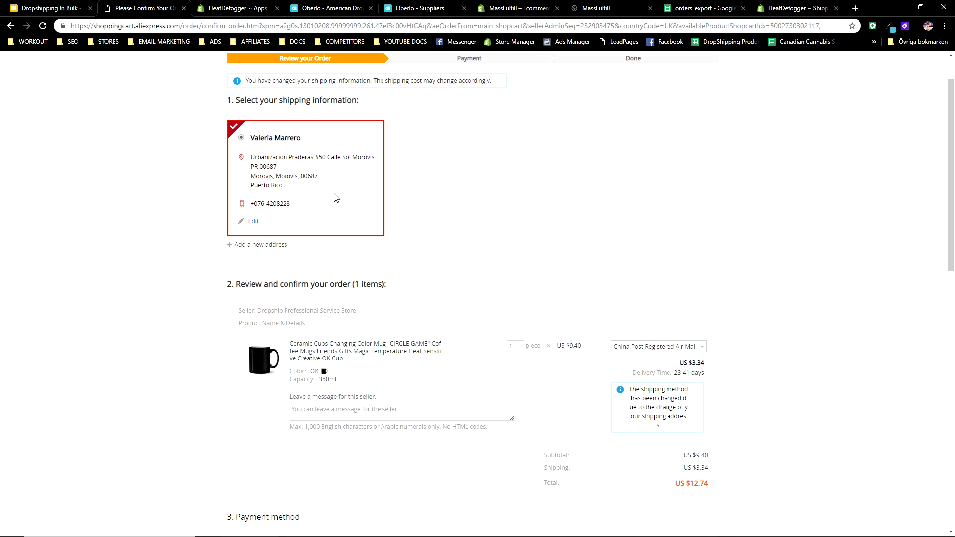
- Select Other payment methods for the mug order and confirm it to reach the payment page
middle_click(487, 219)
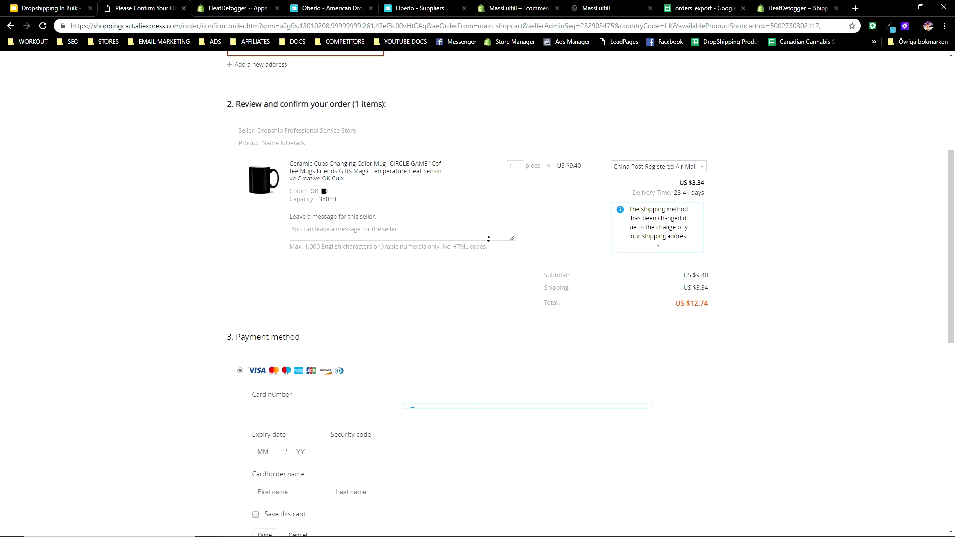
middle_click(503, 254)
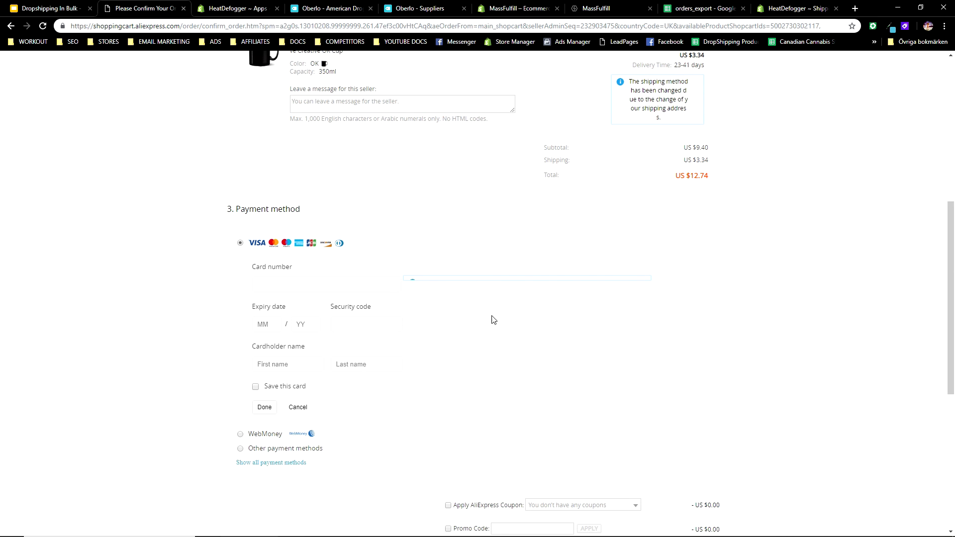
left_click(241, 450)
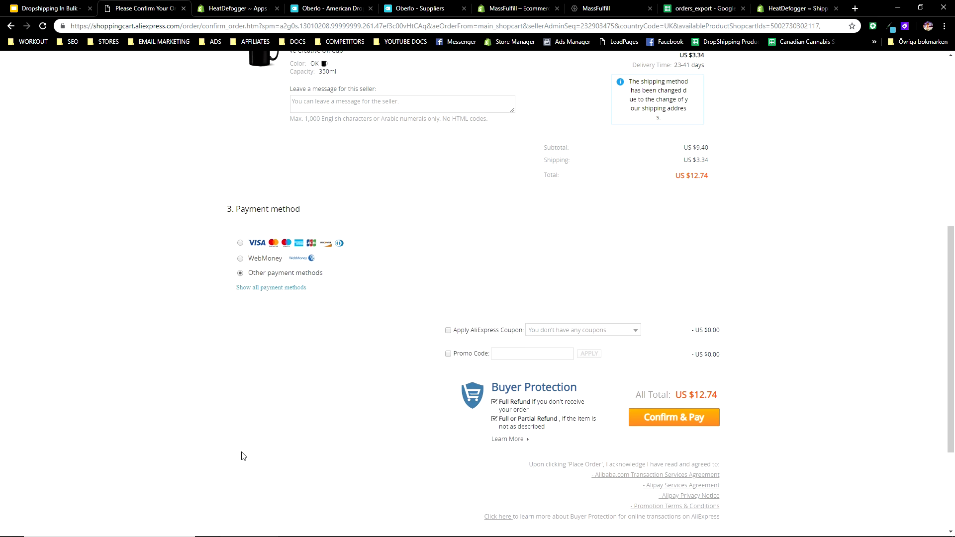
left_click(665, 426)
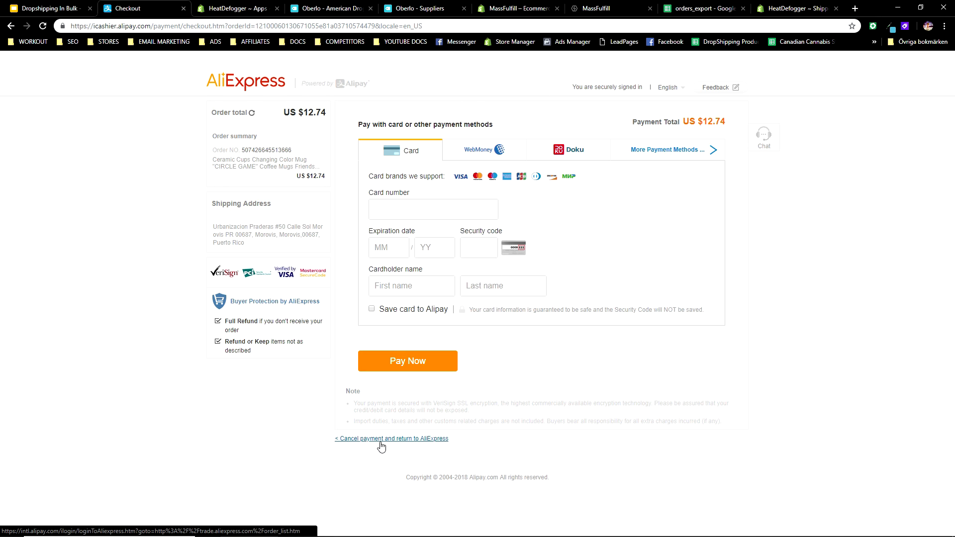
- Cancel the payment, return to AliExpress and filter the orders to those awaiting payment
left_click(413, 442)
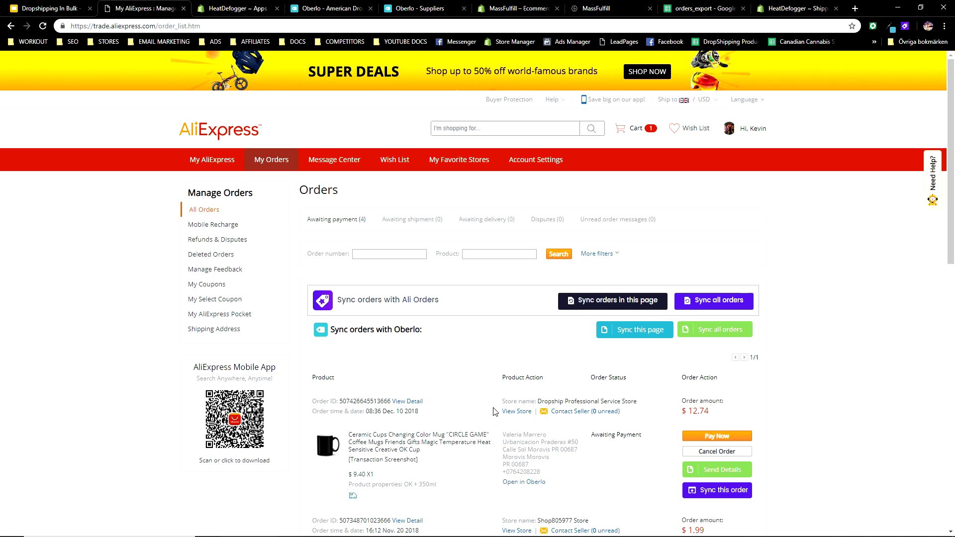
left_click(341, 224)
scroll(337, 349, "down", 2)
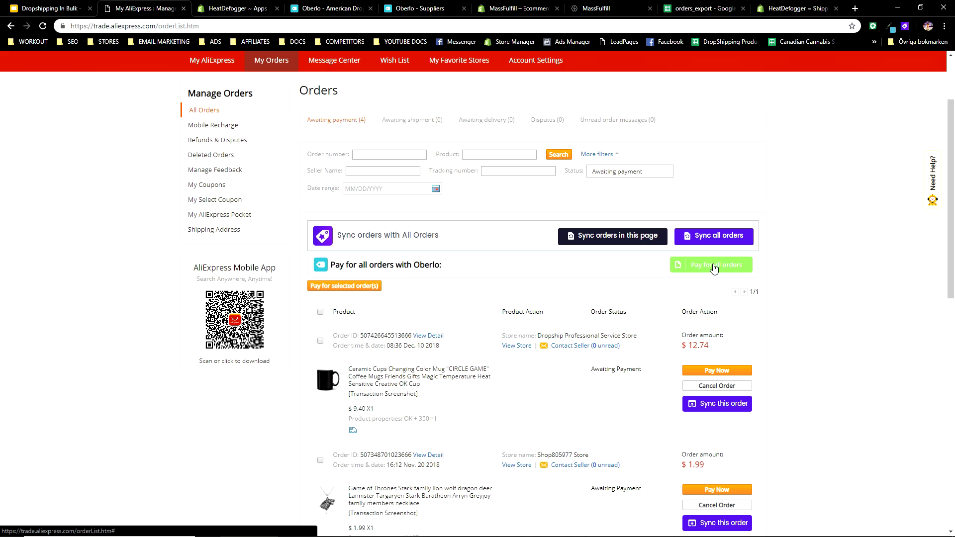
- Switch to Oberlo, browse the supplier directory and open the products of the American Dropship supplier
left_click(49, 9)
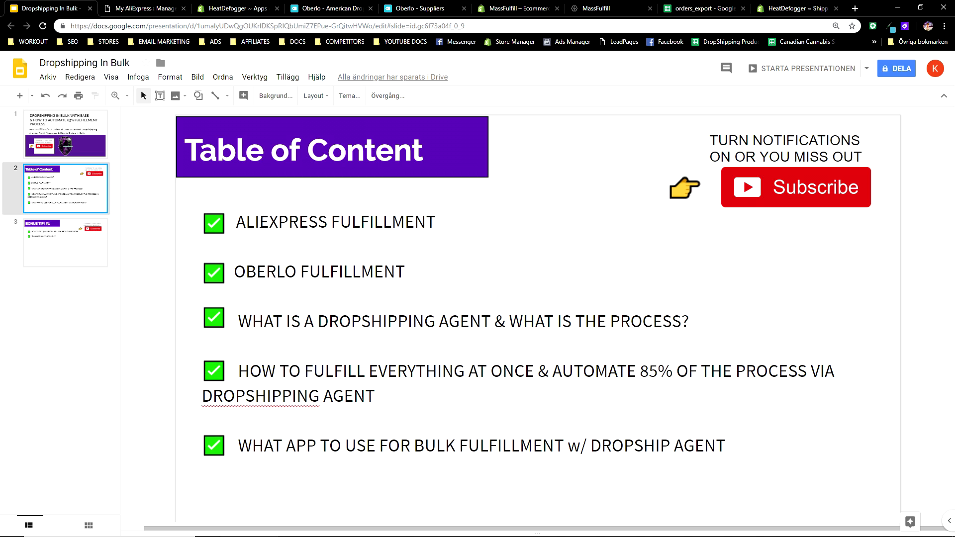
left_click(409, 14)
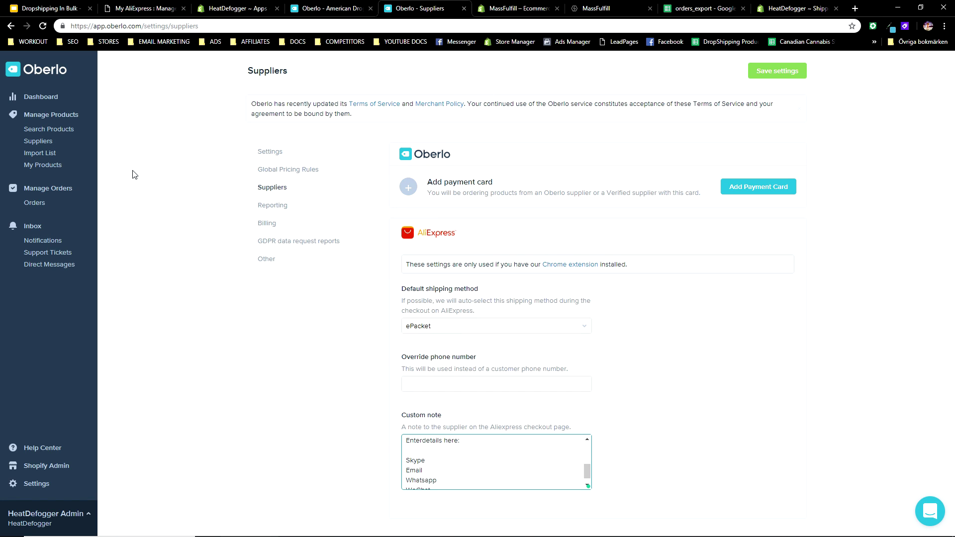
left_click(348, 11)
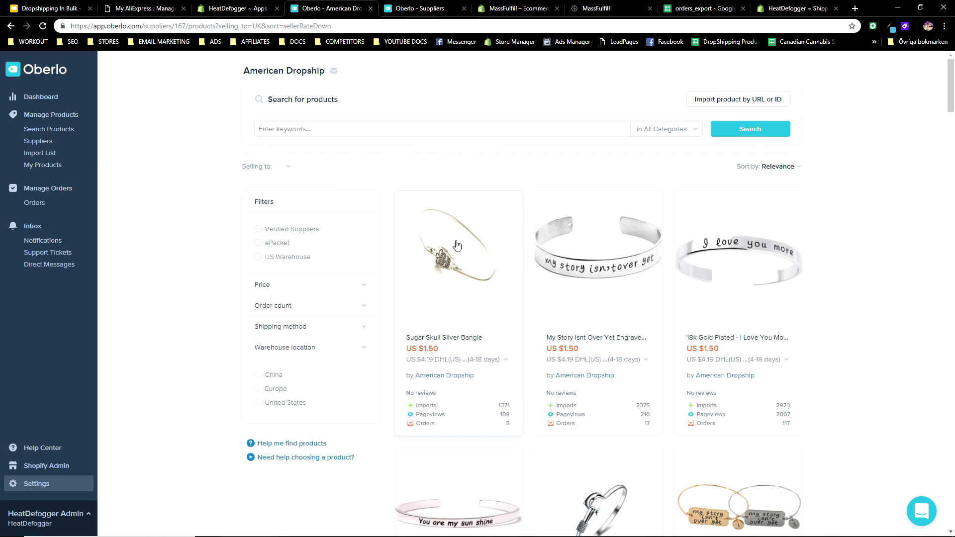
left_click(42, 143)
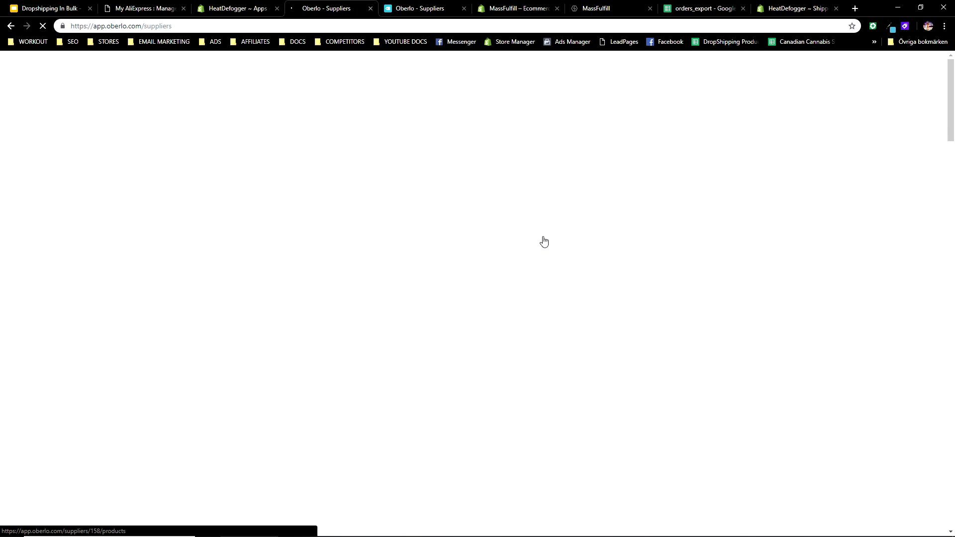
scroll(461, 292, "down", 10)
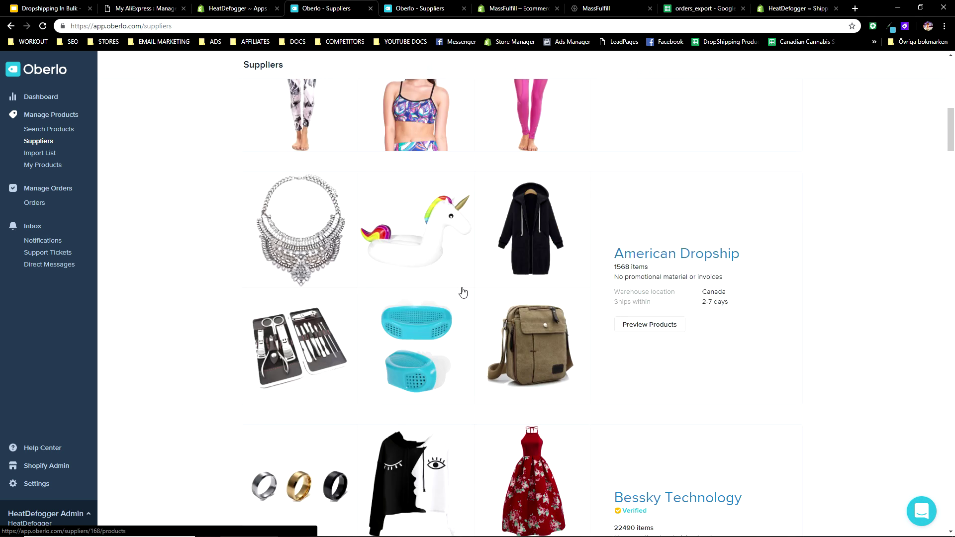
scroll(463, 292, "down", 5)
scroll(524, 285, "up", 6)
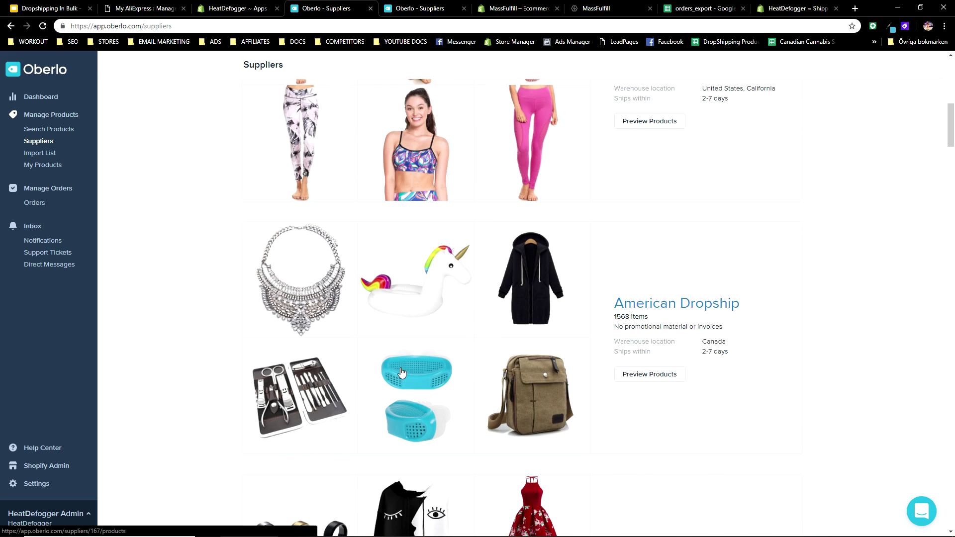
left_click(400, 298)
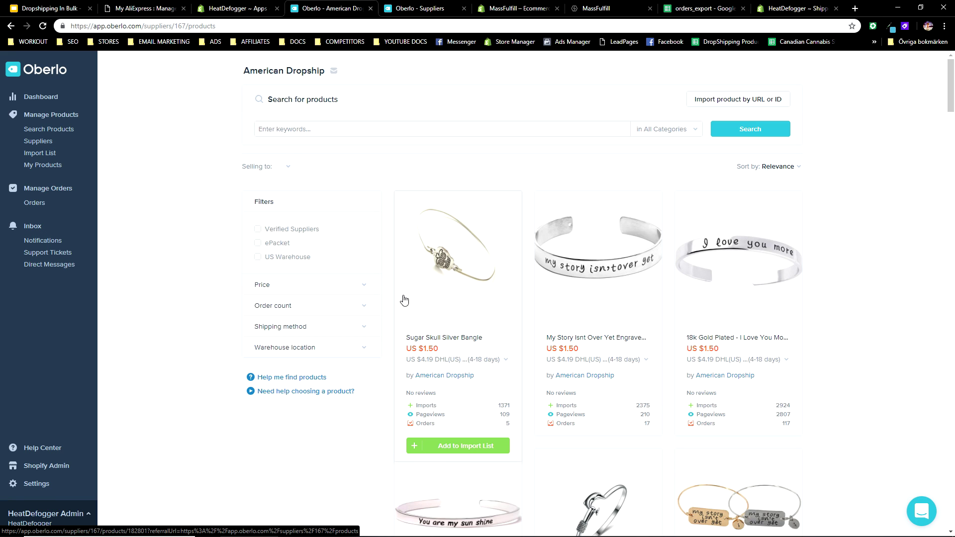
- Switch to Paint and sketch an L-shaped factory with smoke, a stick figure beside it and a second building with pointed peaks
key("ctrl+1")
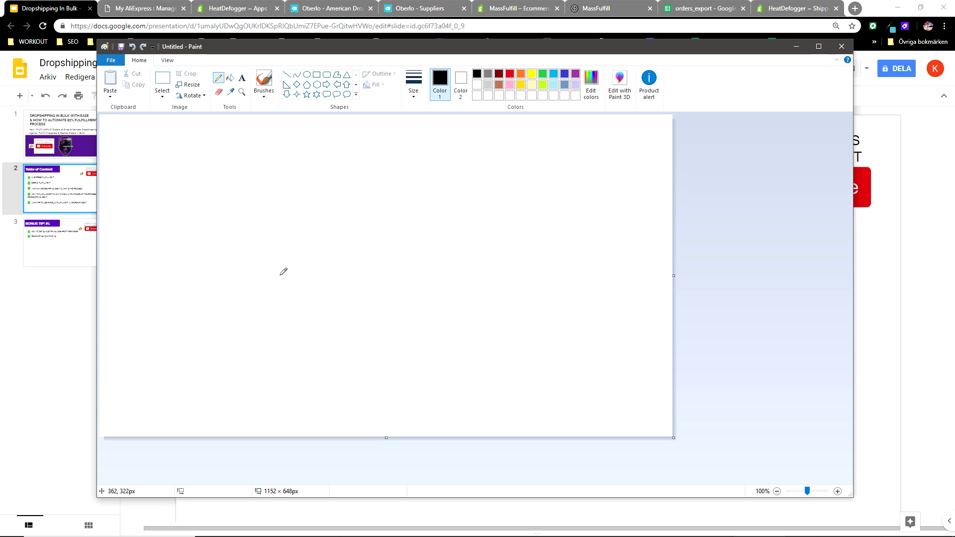
mouse_move(220, 274)
left_mouse_down()
mouse_move(170, 274)
mouse_move(150, 218)
mouse_move(174, 208)
mouse_move(174, 245)
mouse_move(224, 257)
mouse_move(219, 273)
left_mouse_up()
left_click_drag(164, 201, 152, 139)
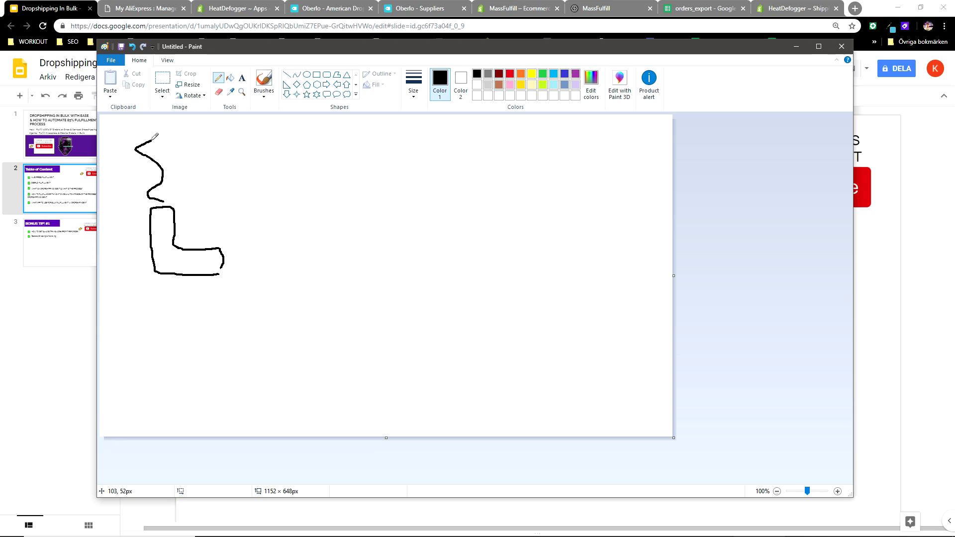
mouse_move(283, 237)
left_mouse_down()
mouse_move(290, 218)
mouse_move(299, 240)
mouse_move(289, 190)
mouse_move(269, 199)
mouse_move(306, 198)
mouse_move(279, 178)
mouse_move(290, 187)
left_mouse_up()
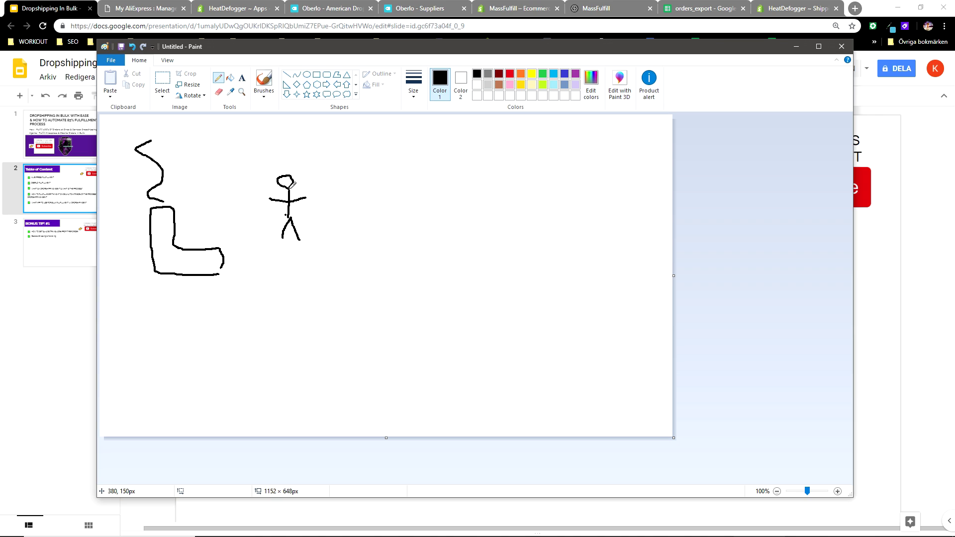
mouse_move(369, 277)
left_mouse_down()
mouse_move(366, 211)
mouse_move(393, 197)
mouse_move(434, 266)
mouse_move(367, 276)
left_mouse_up()
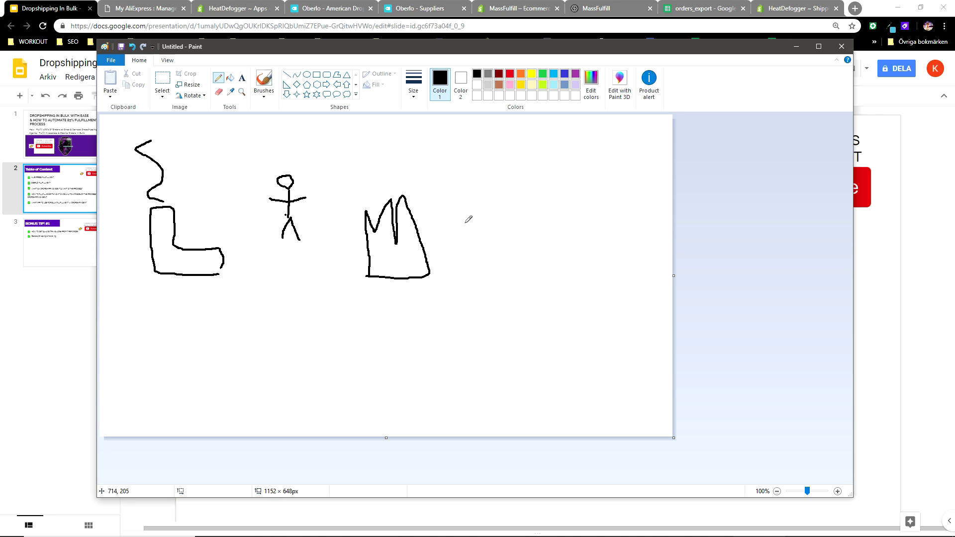
- Write YOU with an arrow to the pointed building, and draw arrows from the stick figure to both buildings
mouse_move(488, 178)
left_mouse_down()
mouse_move(453, 188)
mouse_move(445, 217)
mouse_move(481, 215)
mouse_move(505, 153)
mouse_move(527, 139)
mouse_move(551, 156)
mouse_move(520, 157)
left_mouse_up()
left_click_drag(546, 148, 564, 150)
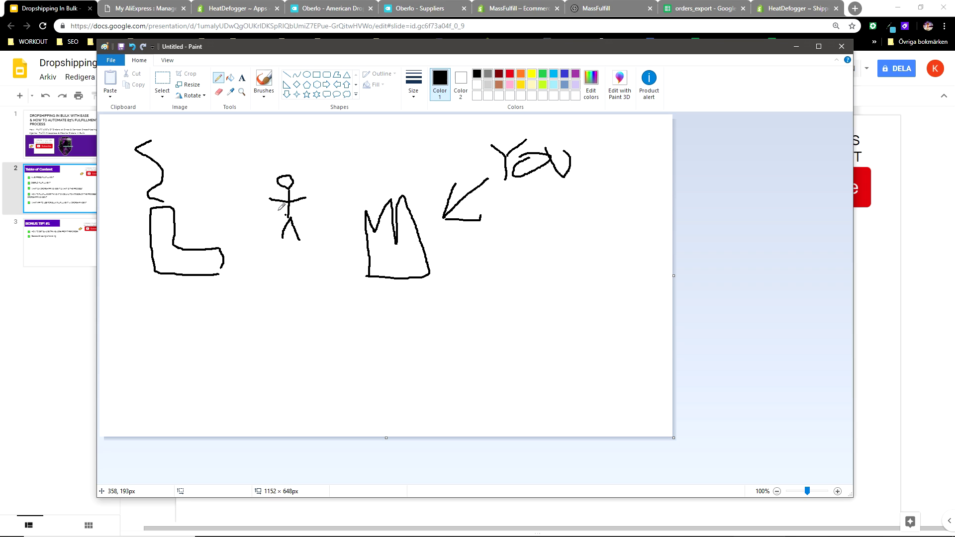
left_click_drag(312, 209, 312, 226)
mouse_move(275, 207)
left_mouse_down()
mouse_move(220, 223)
mouse_move(214, 214)
mouse_move(232, 234)
left_mouse_up()
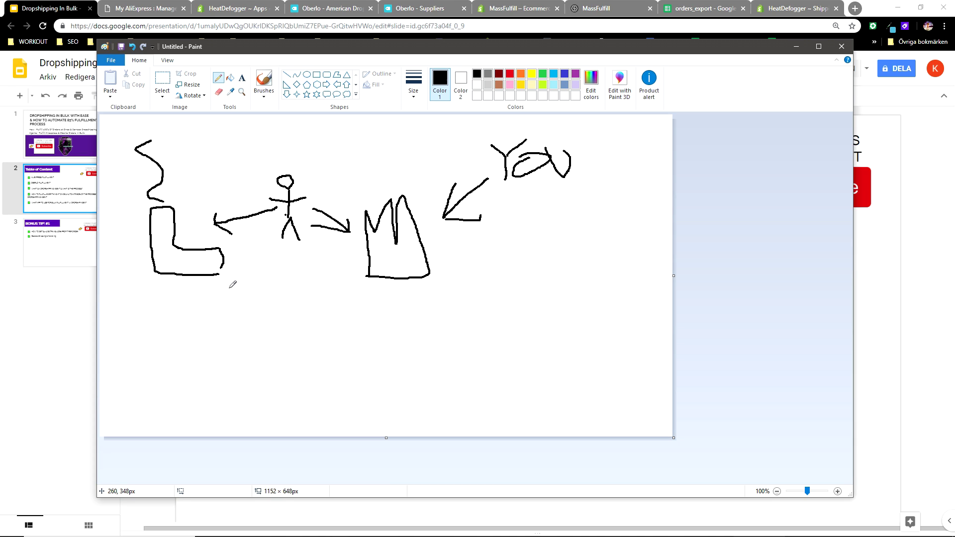
- Write the price $1 beneath the L-shaped factory with an arrow pointing up to it
mouse_move(229, 299)
left_mouse_down()
mouse_move(230, 283)
mouse_move(240, 298)
mouse_move(254, 277)
mouse_move(242, 301)
mouse_move(262, 303)
left_mouse_up()
key("ctrl+z")
mouse_move(211, 356)
left_mouse_down()
mouse_move(230, 368)
mouse_move(231, 330)
mouse_move(229, 381)
left_mouse_up()
mouse_move(209, 300)
left_mouse_down()
mouse_move(240, 374)
mouse_move(285, 381)
mouse_move(276, 343)
mouse_move(268, 363)
left_mouse_up()
left_click_drag(281, 385, 338, 390)
mouse_move(240, 326)
left_mouse_down()
mouse_move(215, 268)
mouse_move(209, 288)
mouse_move(236, 288)
left_mouse_up()
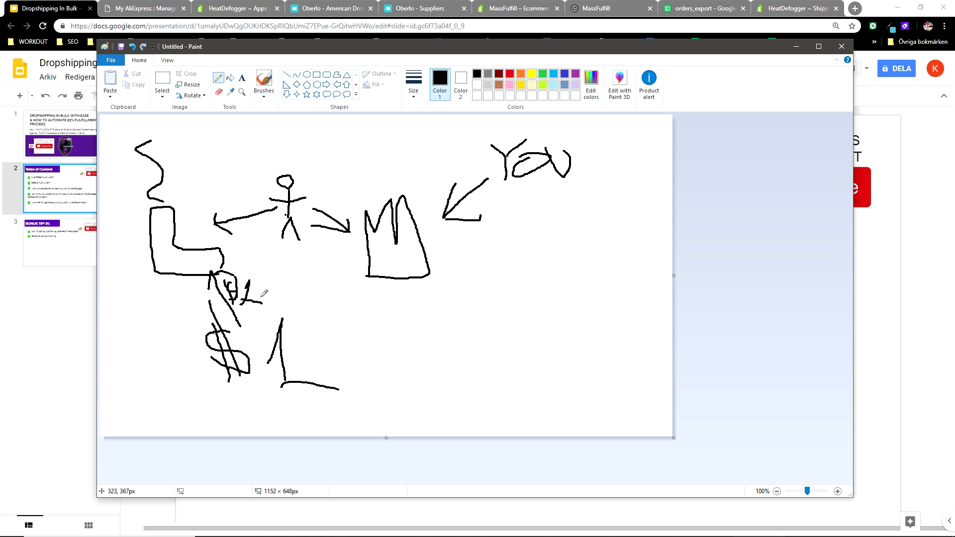
- Add an arrow with $1.4 below the stick figure and an arrow from the pointed building to 5, and close the drawing without saving
mouse_move(292, 279)
left_mouse_down()
mouse_move(331, 264)
mouse_move(324, 289)
mouse_move(344, 320)
mouse_move(365, 312)
mouse_move(368, 288)
mouse_move(365, 300)
mouse_move(323, 299)
mouse_move(342, 311)
mouse_move(328, 281)
mouse_move(347, 288)
left_mouse_up()
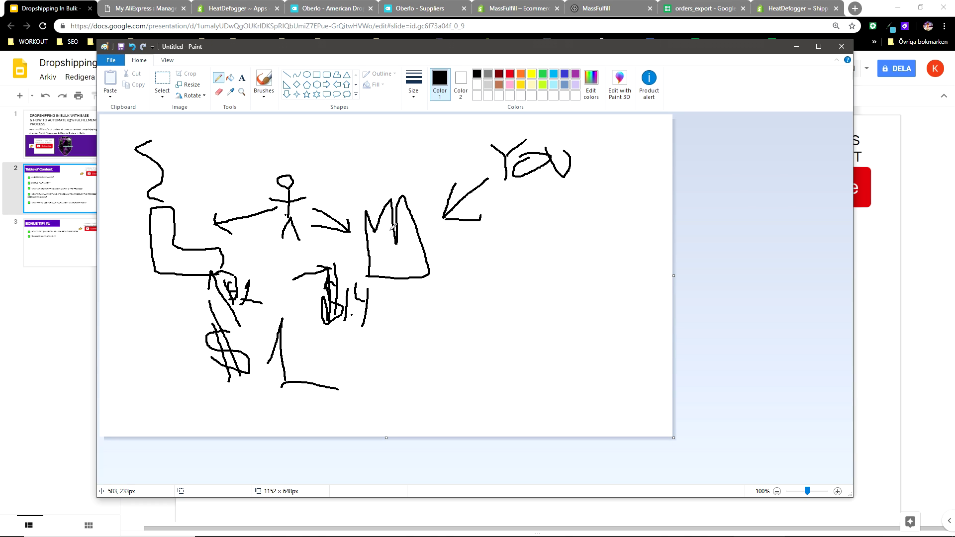
mouse_move(442, 248)
left_mouse_down()
mouse_move(500, 256)
mouse_move(461, 270)
mouse_move(523, 263)
mouse_move(541, 233)
left_mouse_up()
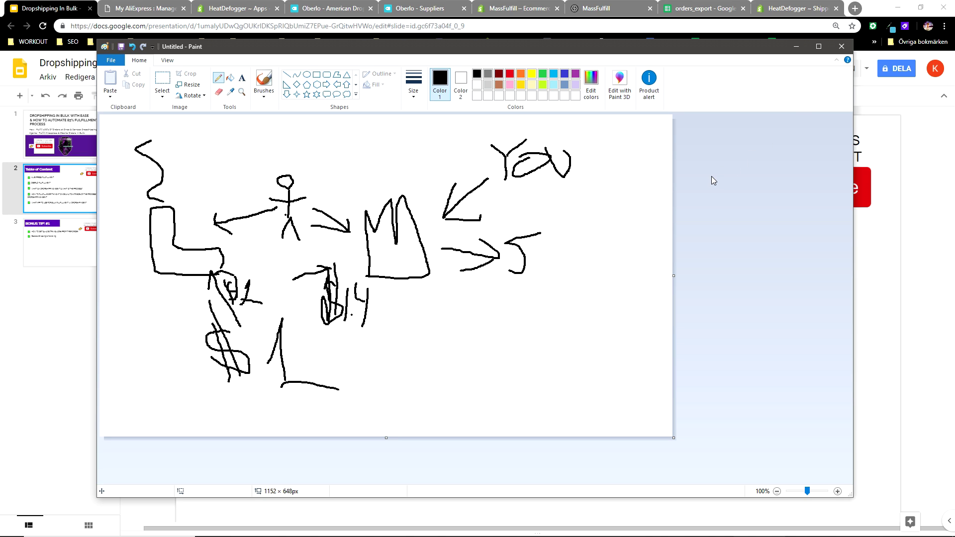
left_click(844, 49)
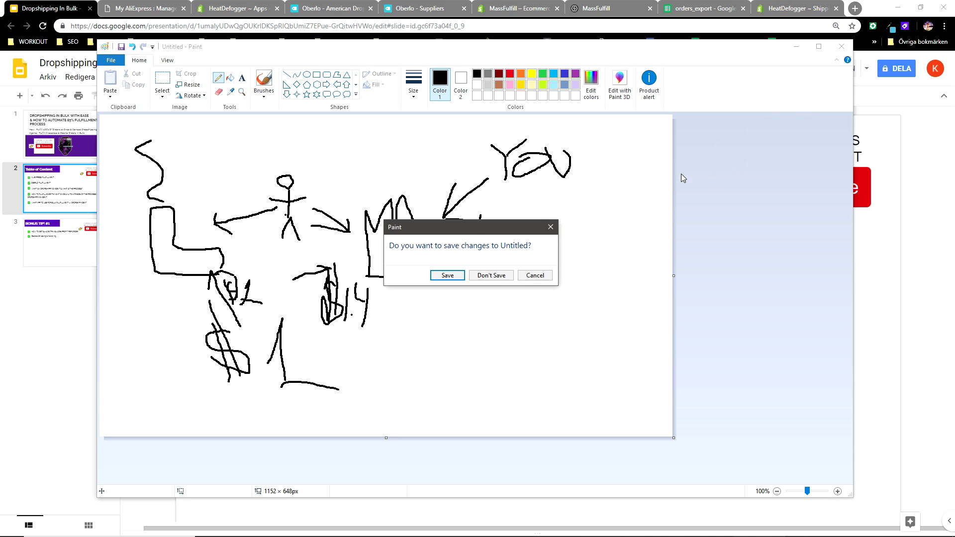
left_click(489, 275)
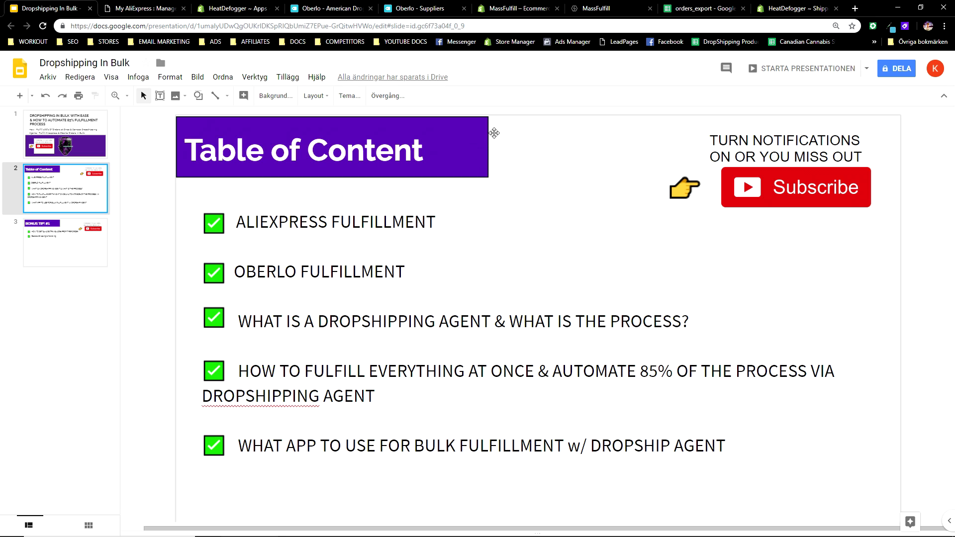
- Open MassFulfill's Shopify App Store listing and its dashboard, and review the available fulfillment options
left_click(510, 10)
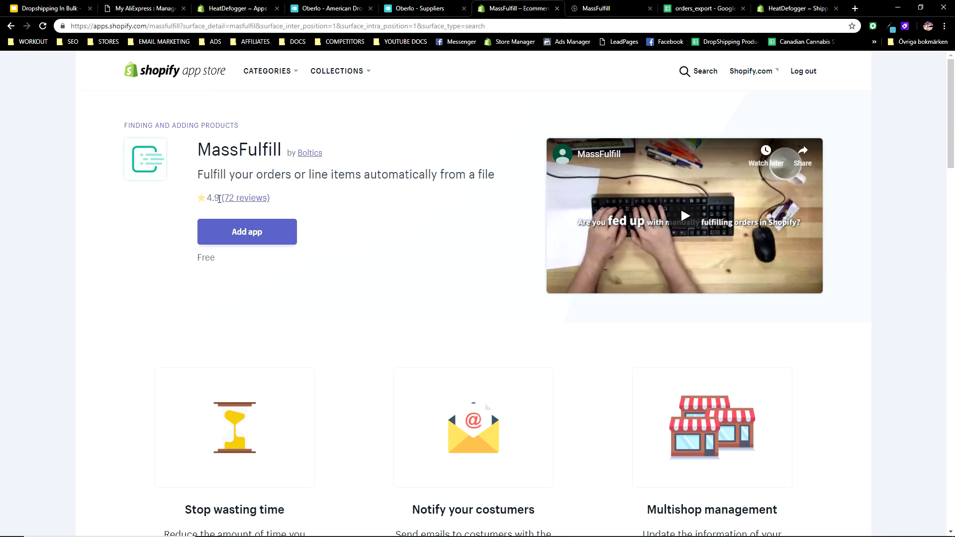
key("ctrl+Tab")
scroll(141, 225, "down", 2)
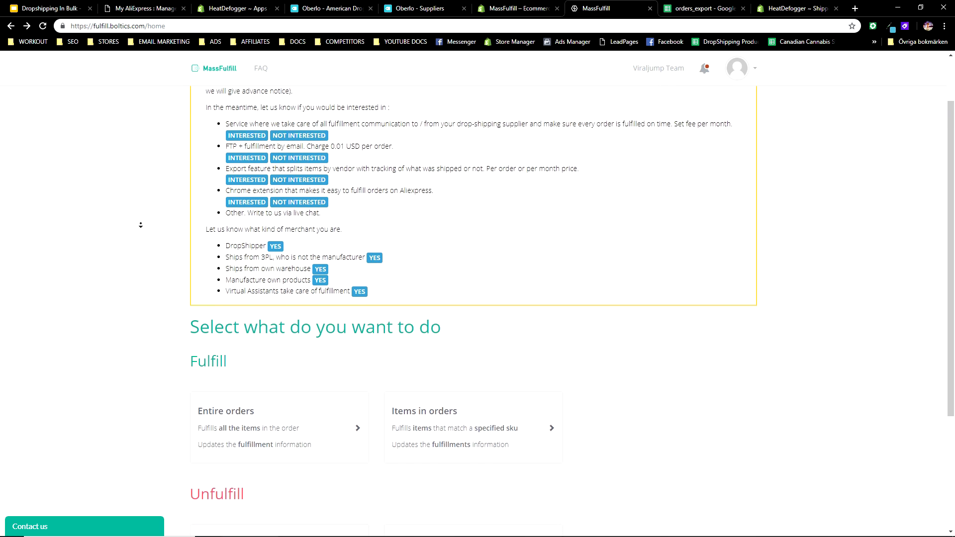
scroll(141, 225, "down", 3)
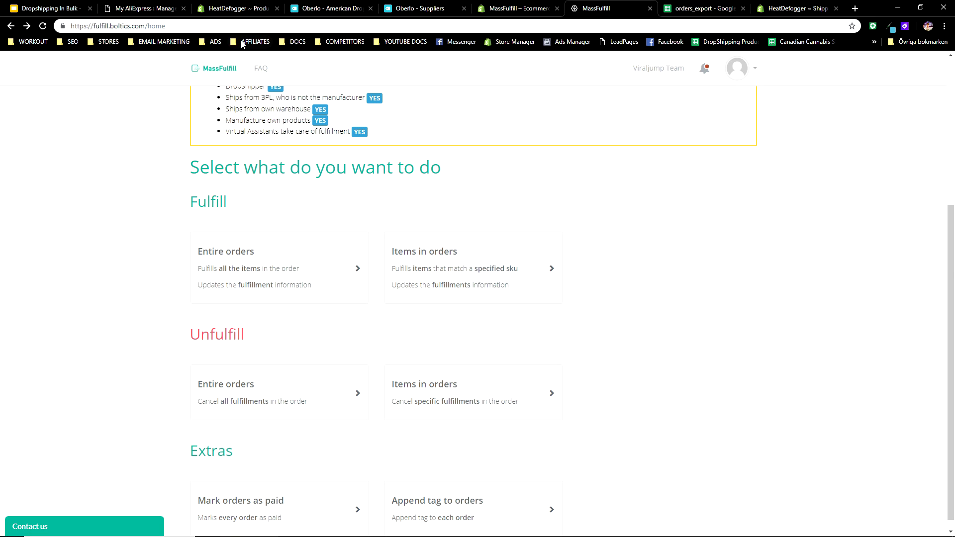
- Select the unfulfilled order in the HeatDefogger Shopify store's order list, and bring up the orders_export spreadsheet in Google Sheets
left_click(237, 13)
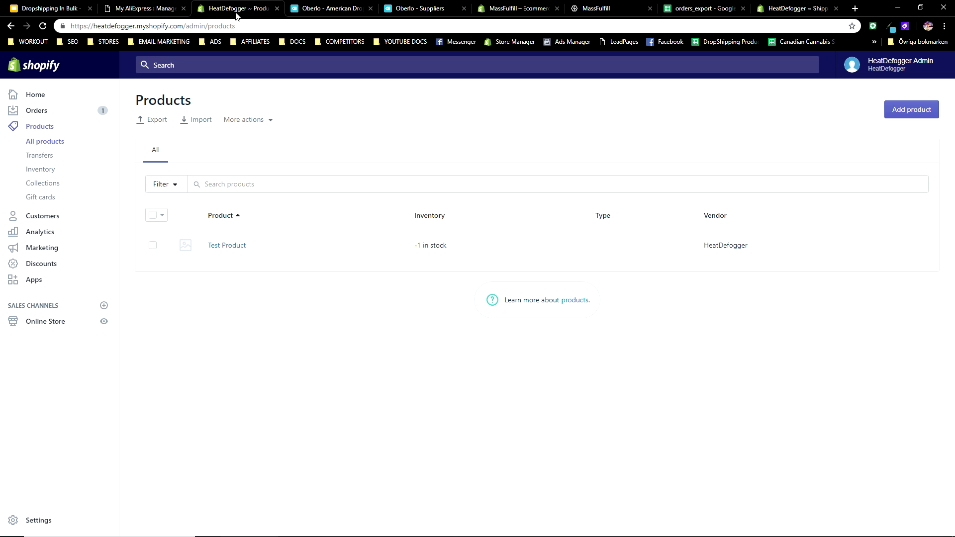
left_click(36, 110)
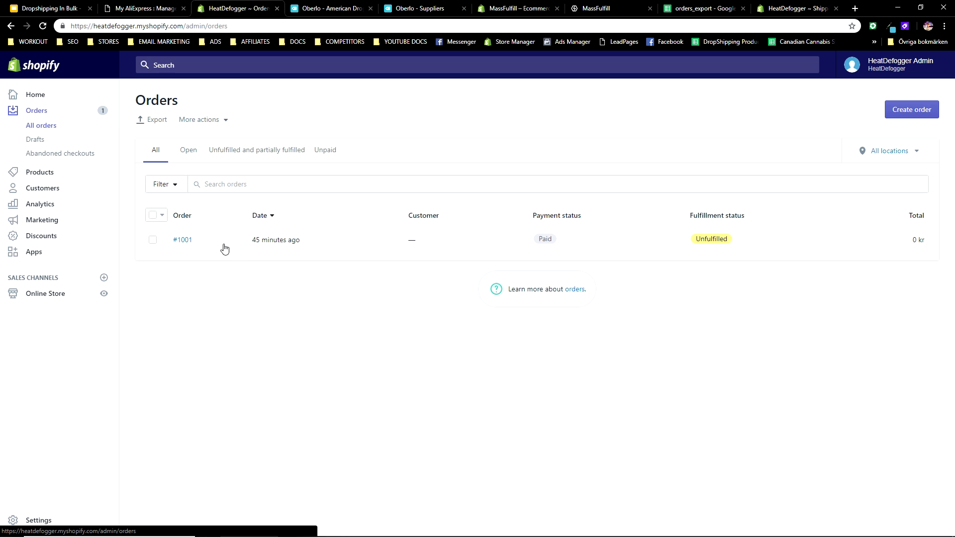
left_click(153, 242)
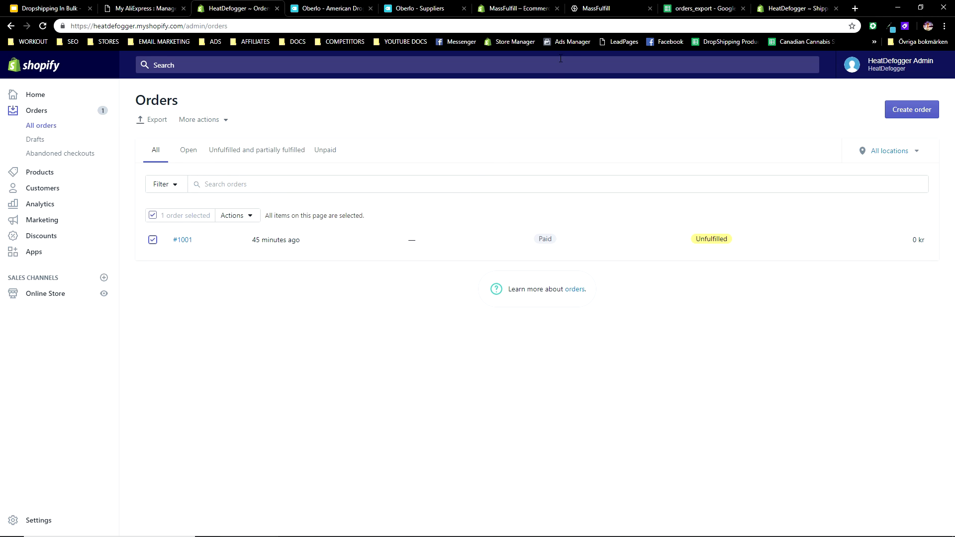
left_click(691, 4)
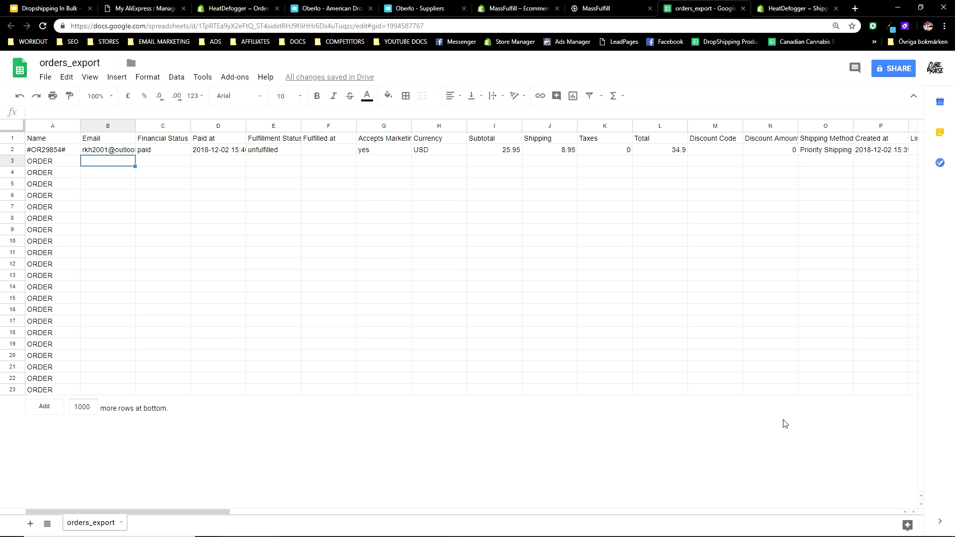
- Open MassFulfill's fulfill action for entire orders to review its upload requirements, and return to the Dropshipping In Bulk presentation
left_click(628, 6)
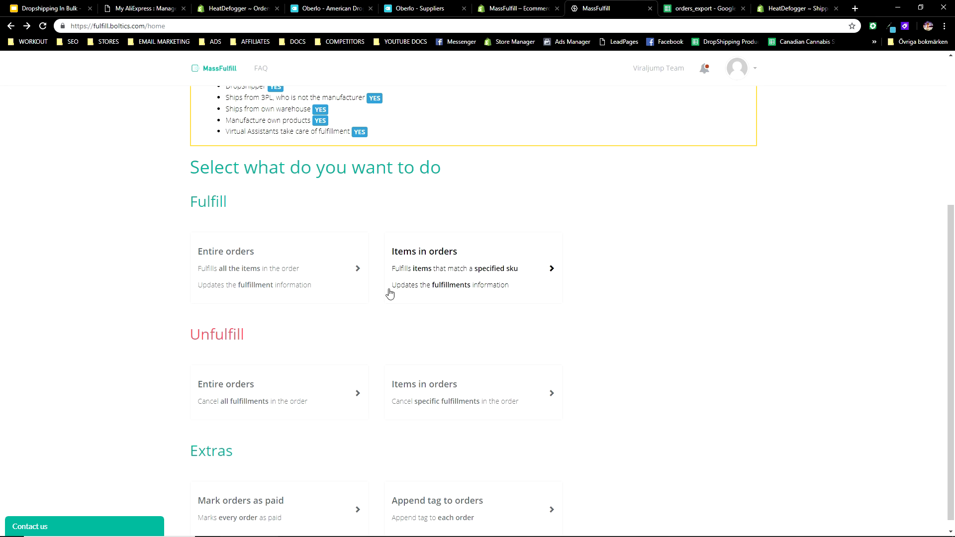
left_click(293, 279)
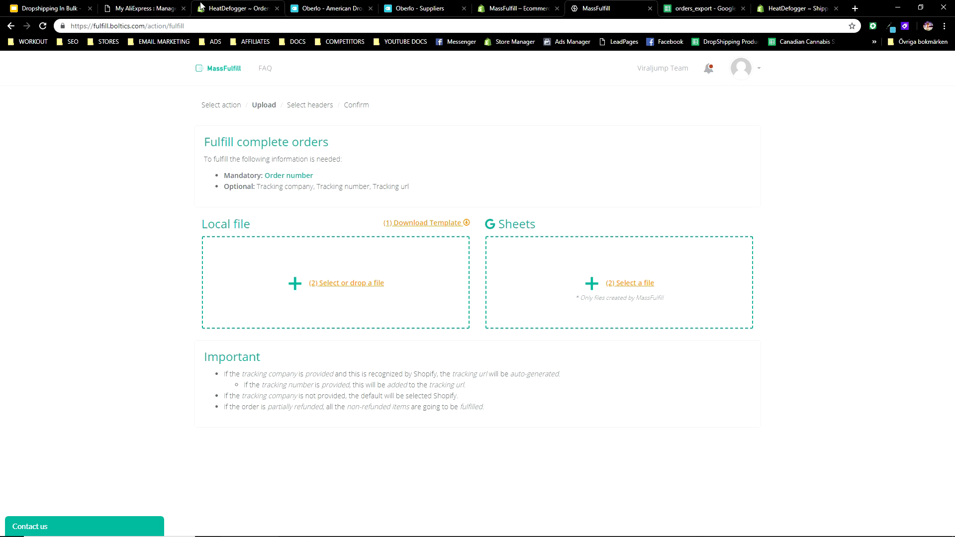
key("ctrl+1")
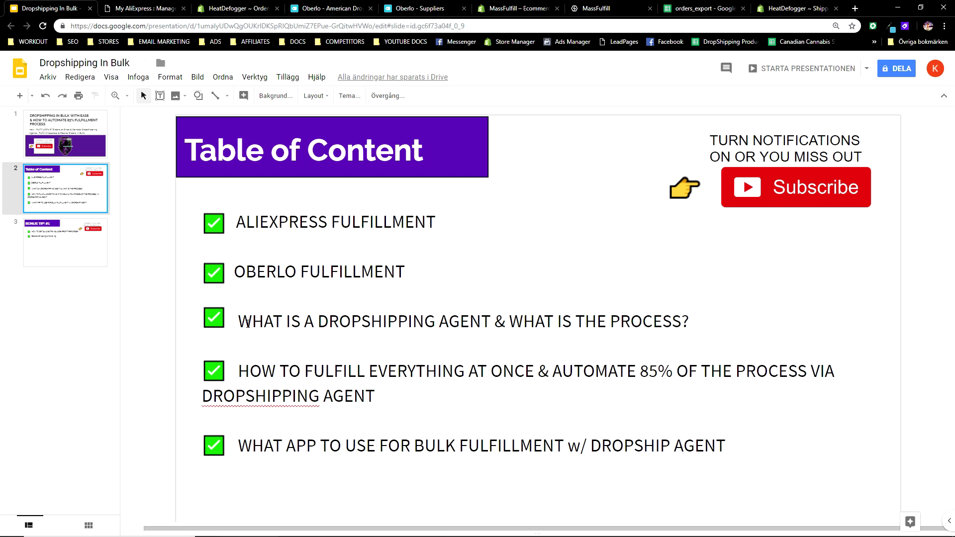